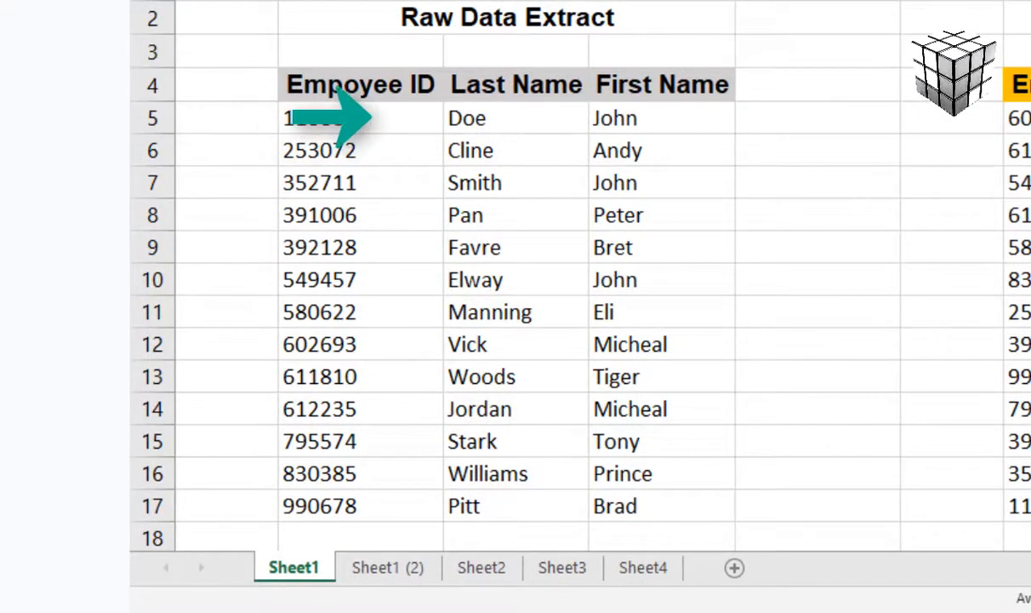
# Step: Examine the Raw Data Extract's employee IDs and names alongside the Pay Report's IDs and empty first-name cell
pyautogui.click(360, 118)
pyautogui.moveTo(360, 215); pyautogui.dragTo(661, 215)
pyautogui.click(360, 345)
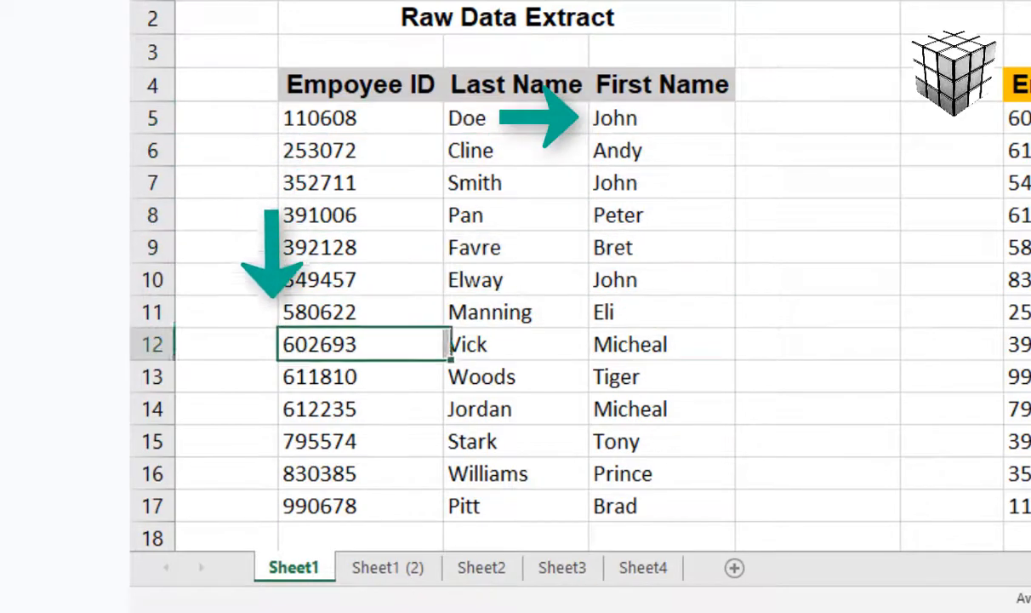
pyautogui.moveTo(360, 441); pyautogui.dragTo(661, 441)
pyautogui.click(360, 118)
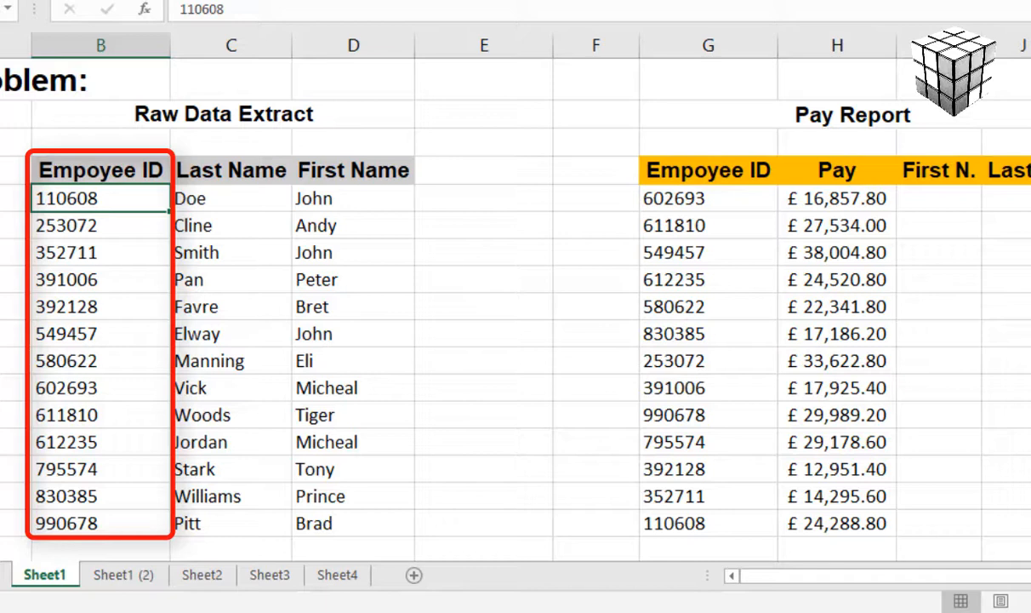
pyautogui.press('Up')
pyautogui.hotkey('ctrl', 'shift', 'Down')
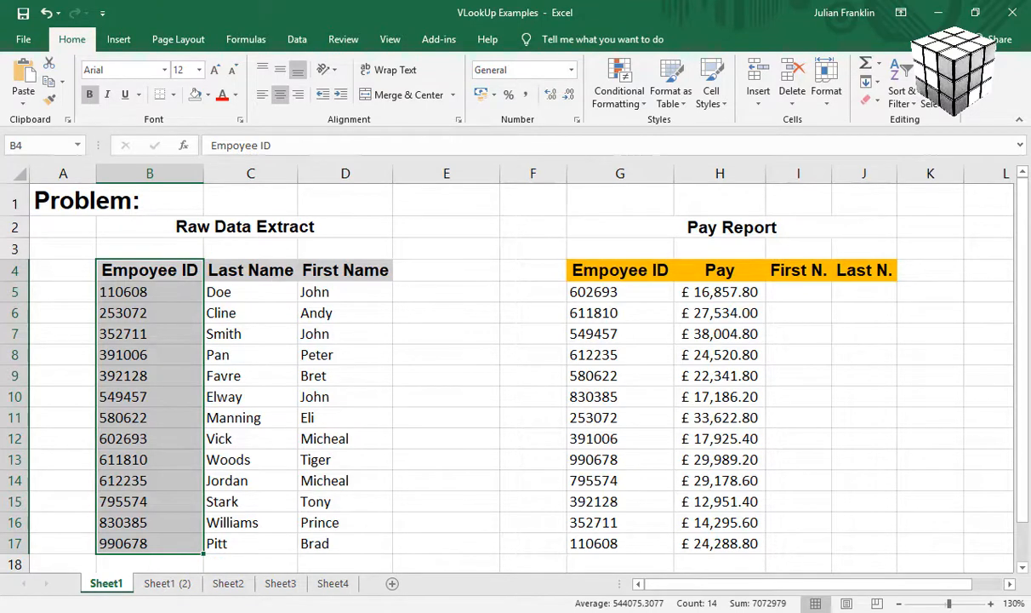
pyautogui.click(619, 292)
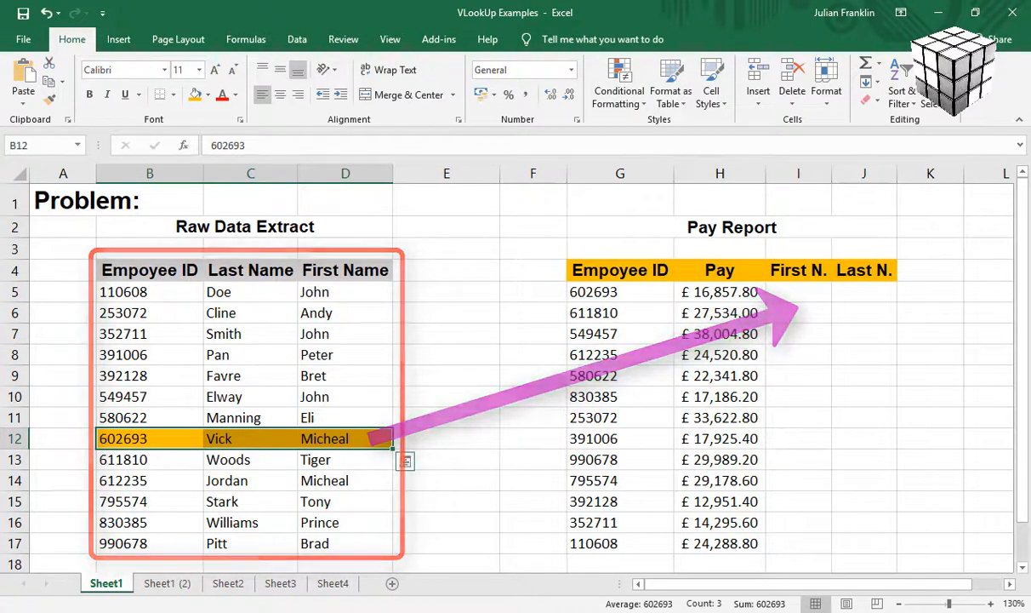
pyautogui.click(798, 291)
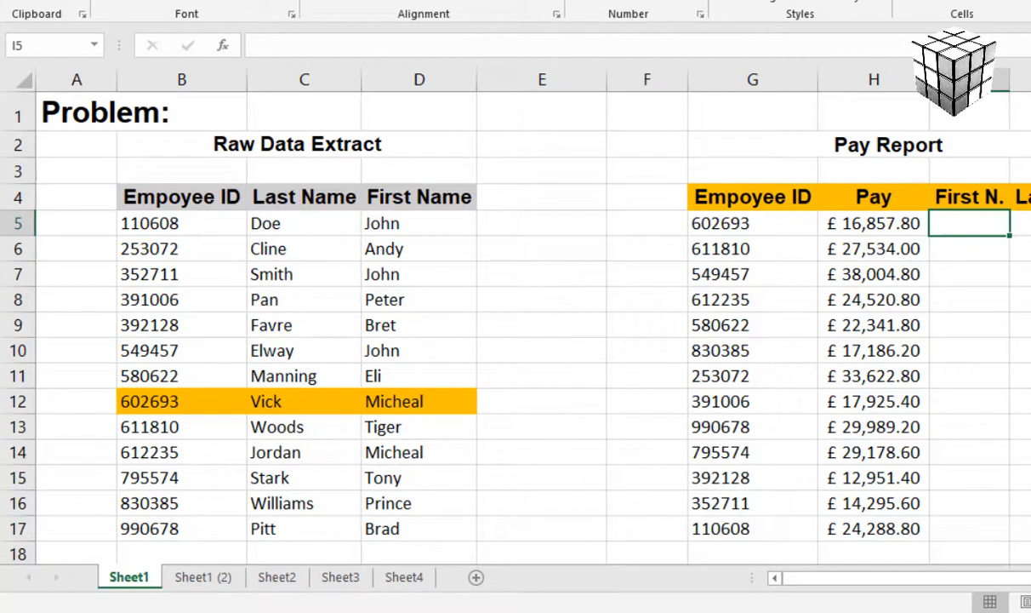
# Step: Name the Raw Data Extract range B4:D17, headers included, as DATA1
pyautogui.moveTo(170, 197); pyautogui.dragTo(473, 529)
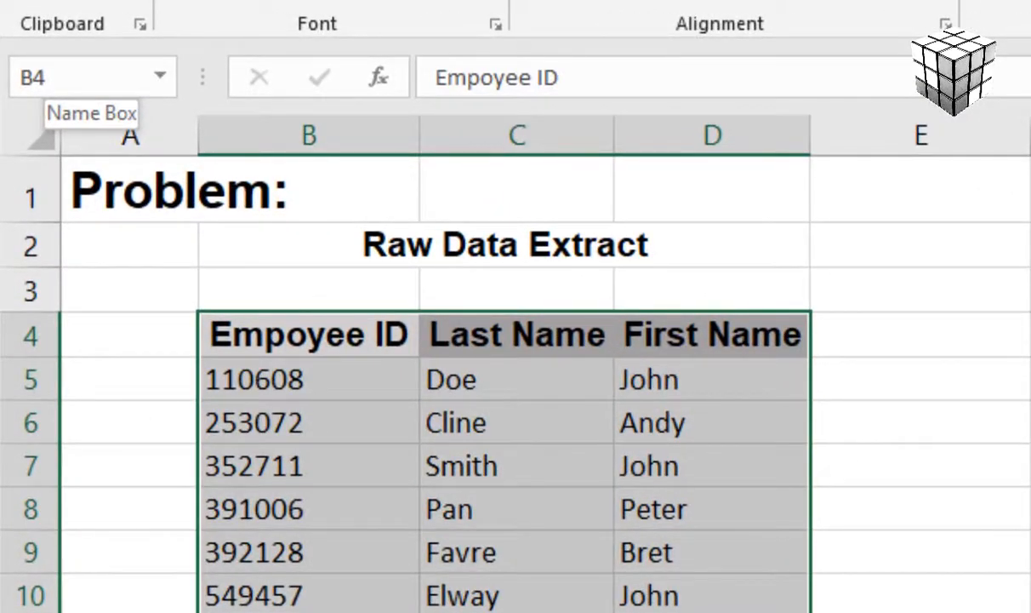
pyautogui.click(38, 81)
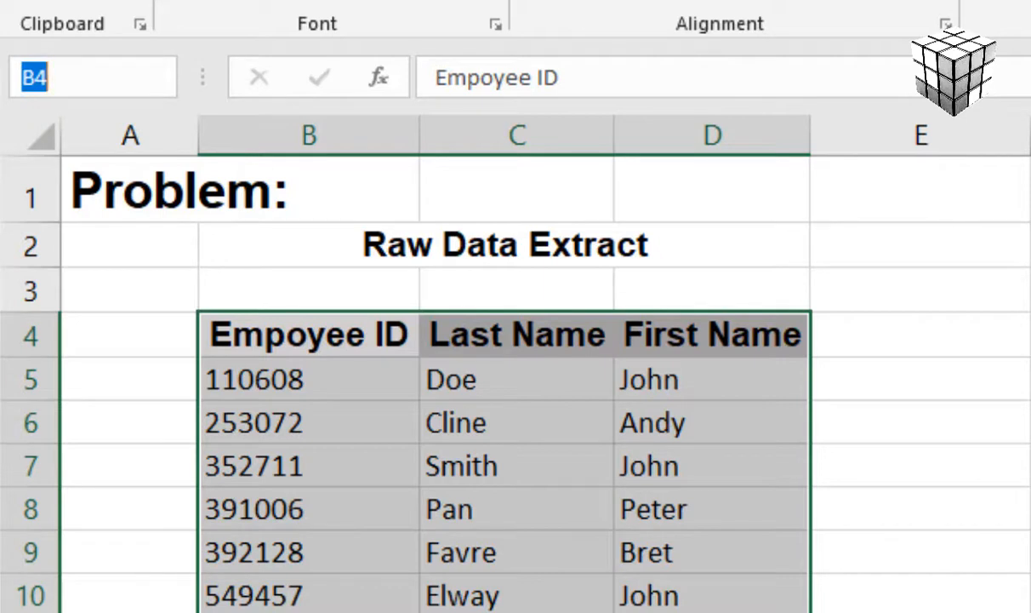
pyautogui.write('DATA1')
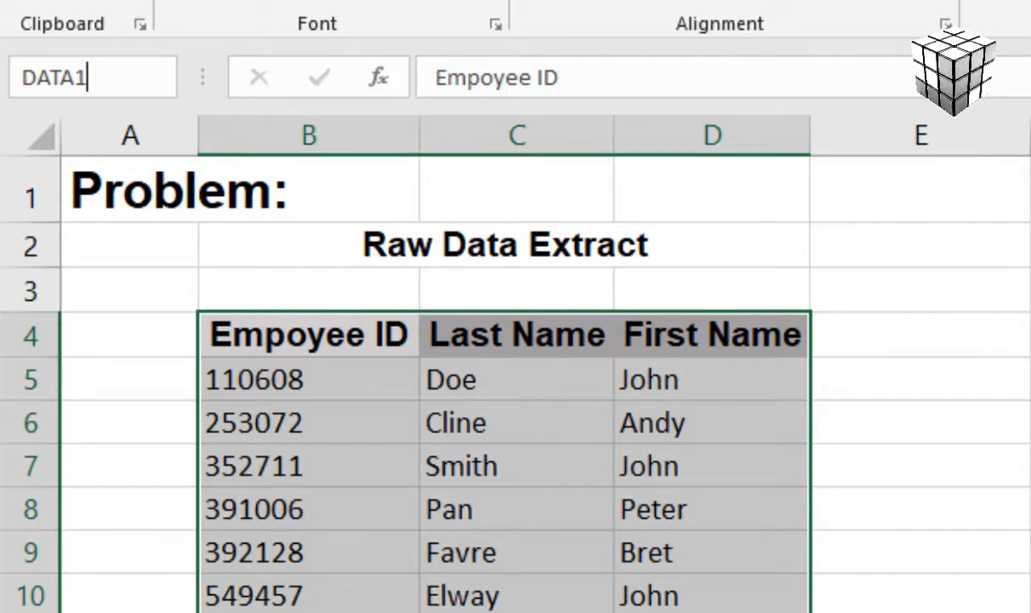
pyautogui.click(885, 403)
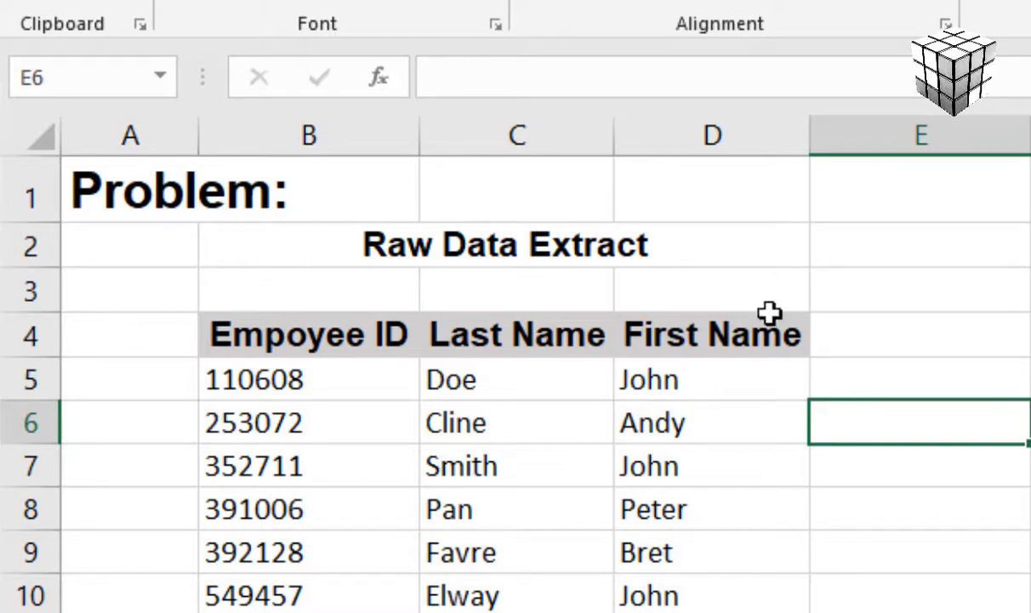
# Step: Search the function library for VLOOKUP and insert it in cell I5 of the Pay Report
pyautogui.click(380, 79)
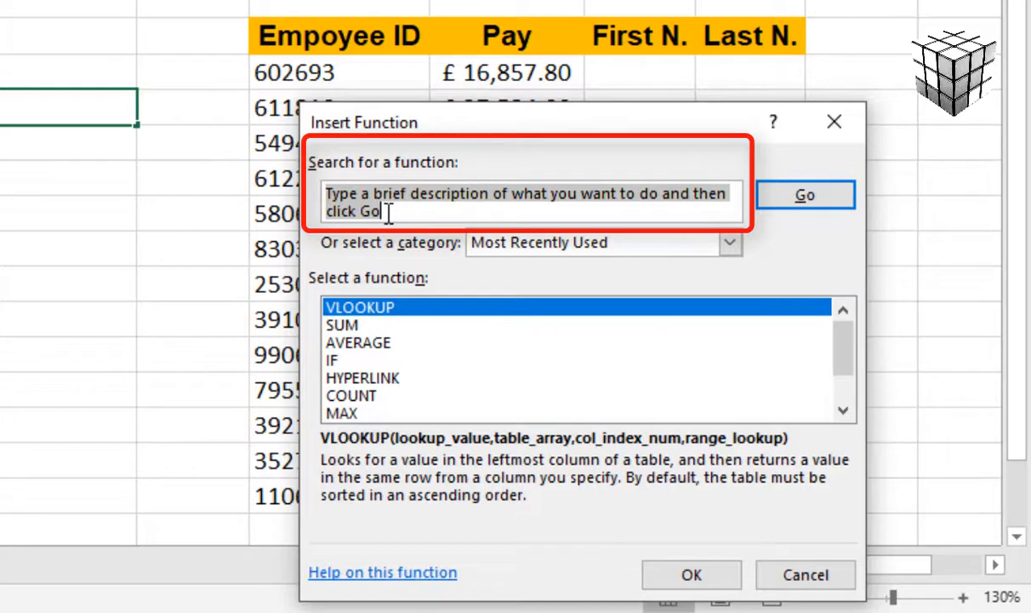
pyautogui.write('VLOOKUP')
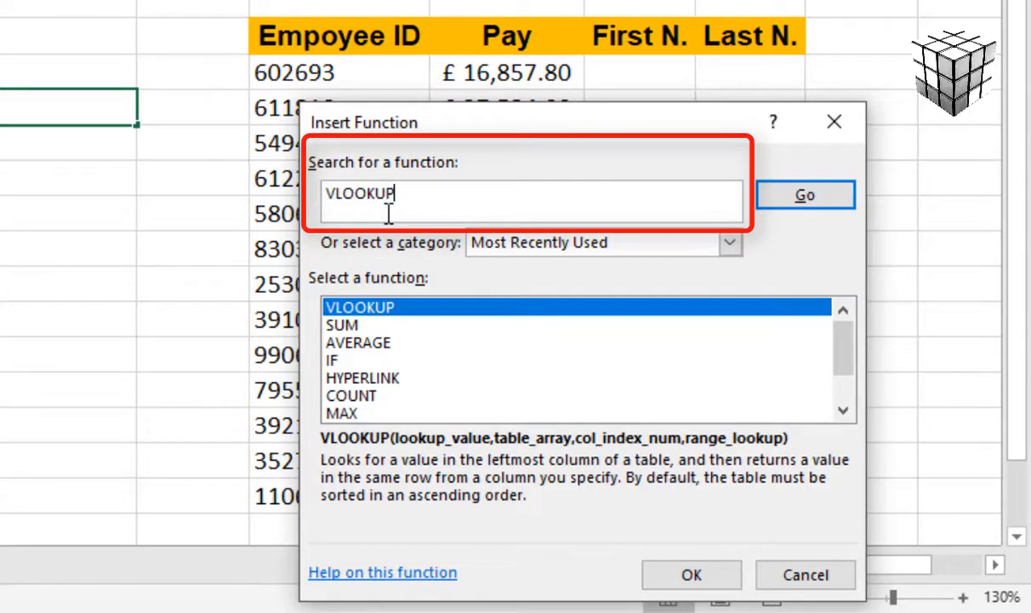
pyautogui.click(791, 192)
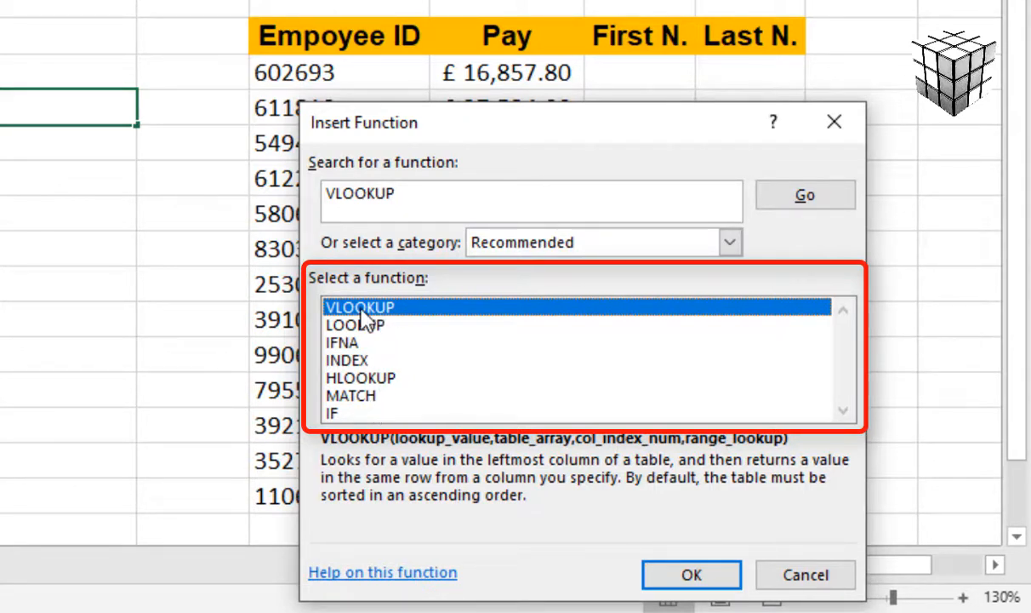
pyautogui.click(694, 577)
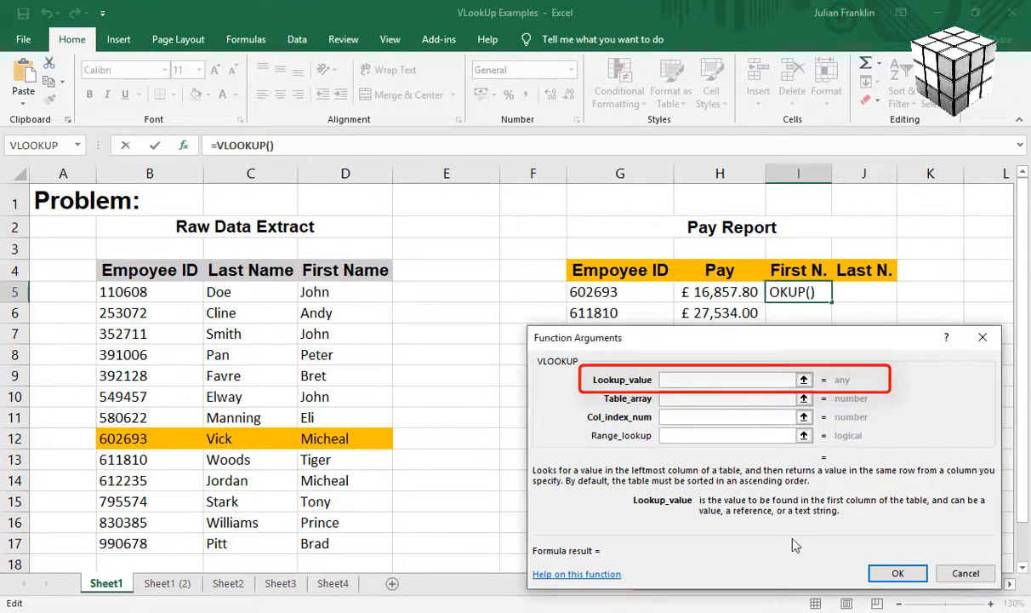
# Step: Set the VLOOKUP lookup value to G5 and its table array to DATA1
pyautogui.click(602, 294)
pyautogui.press('Tab')
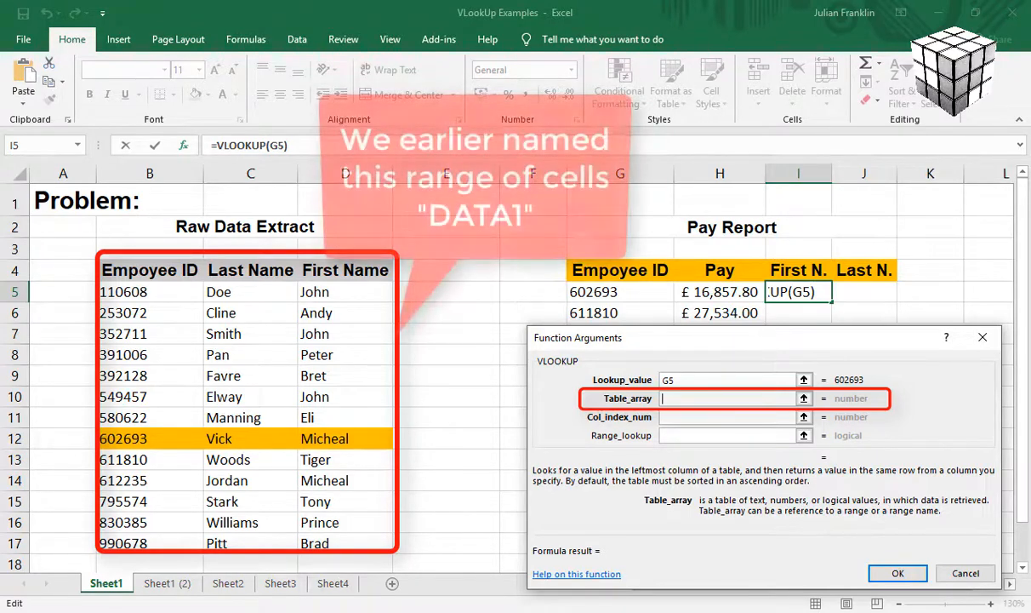
pyautogui.write('DATA1')
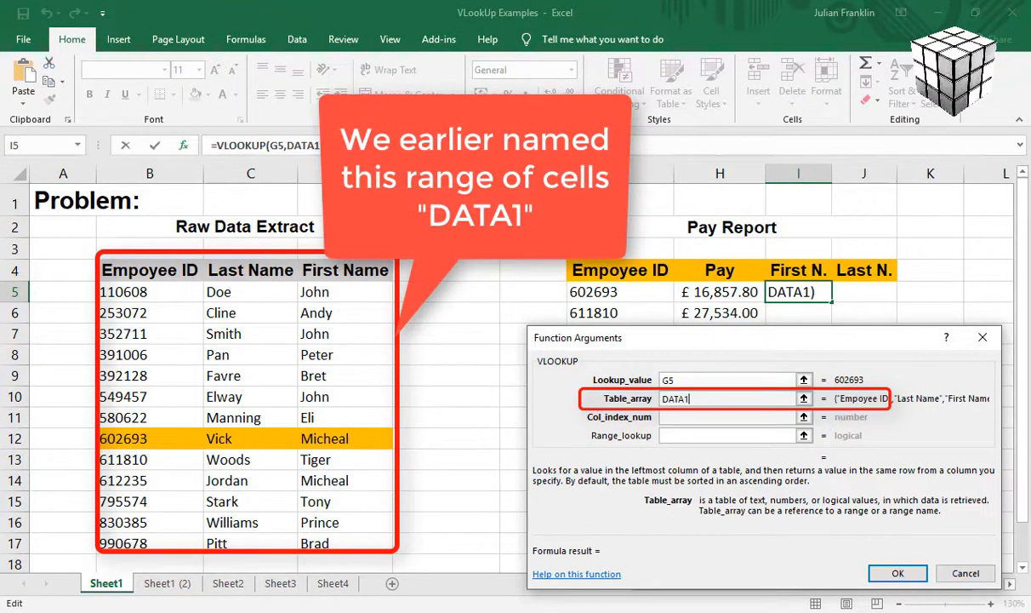
# Step: Complete the I5 lookup with column index 3 and range lookup False
pyautogui.click(728, 417)
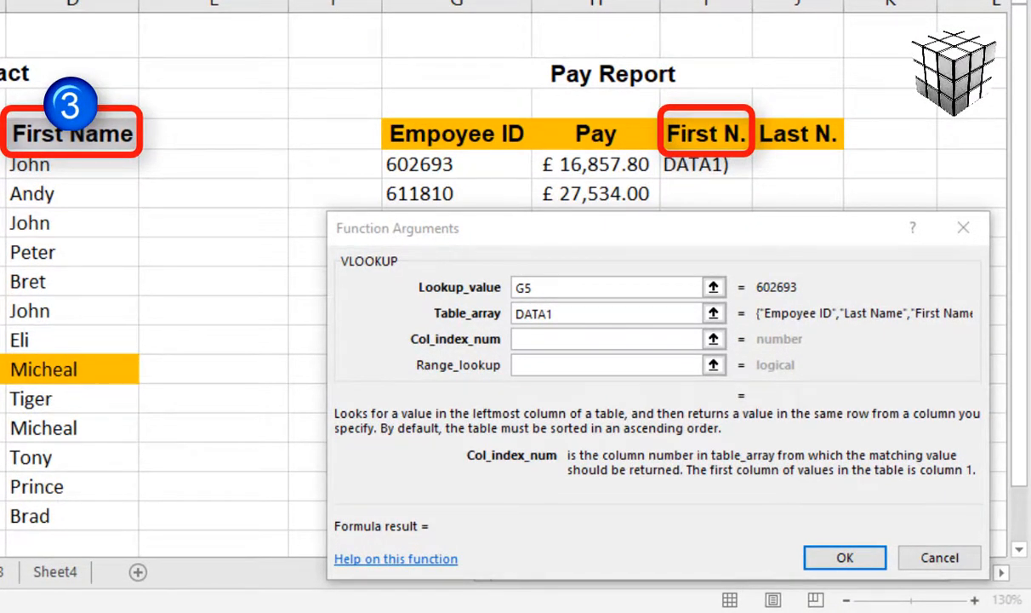
pyautogui.click(651, 339)
pyautogui.write('3')
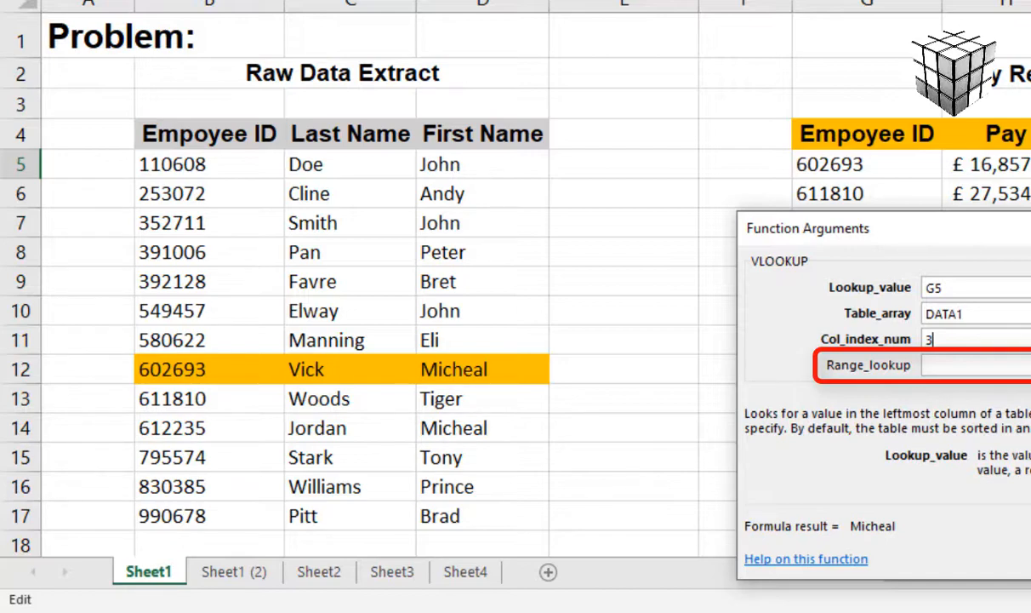
pyautogui.press('Tab')
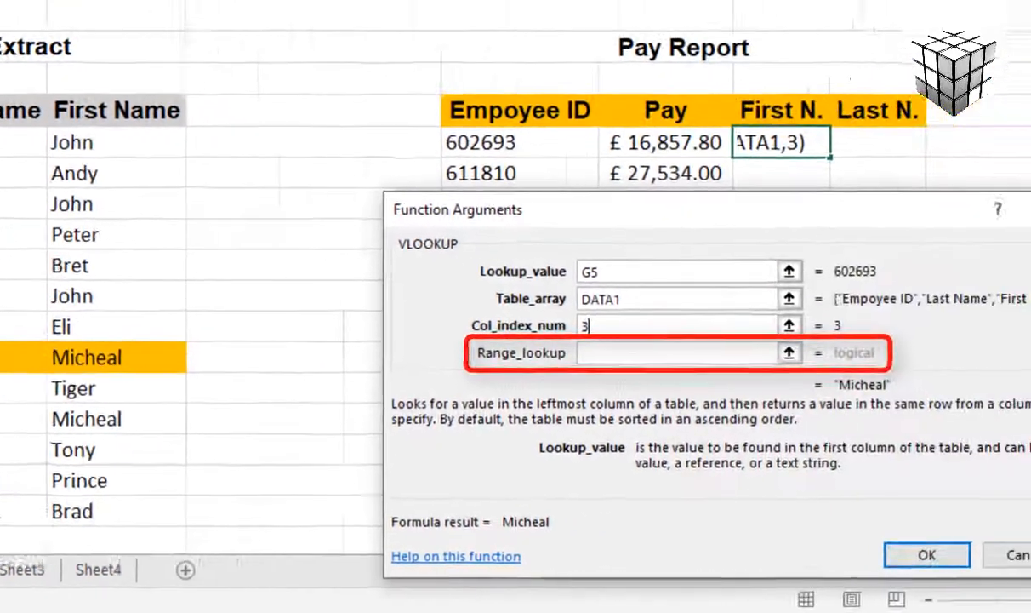
pyautogui.write('False')
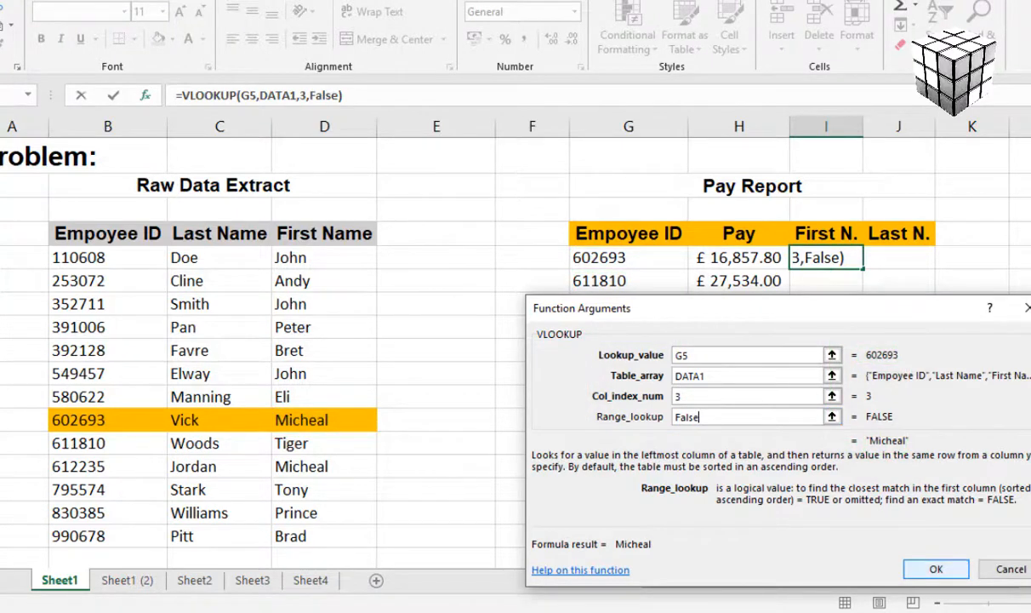
pyautogui.click(935, 568)
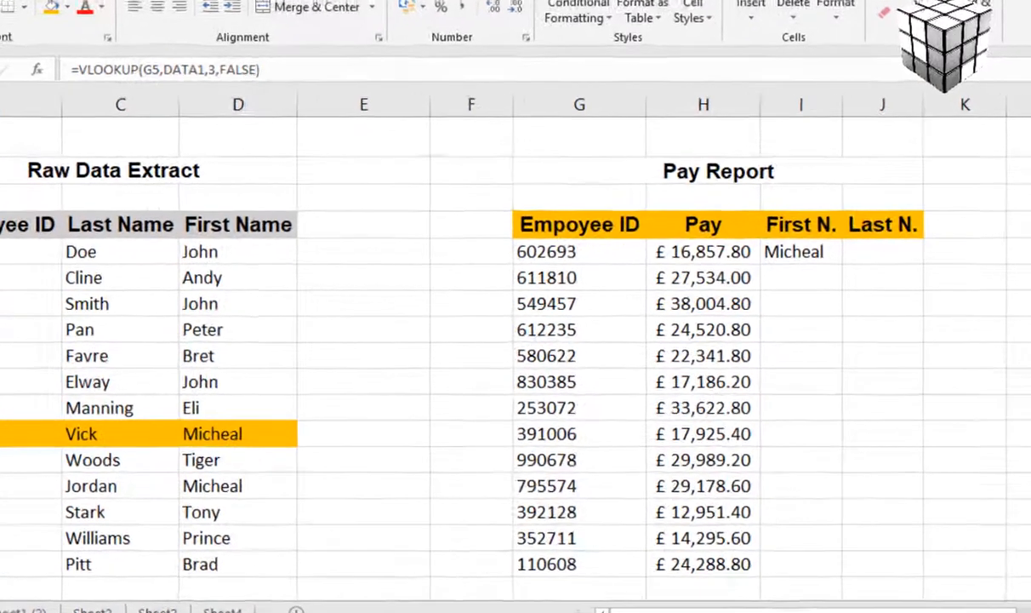
# Step: Insert a VLOOKUP function in cell I6 of the First N. column
pyautogui.click(783, 275)
pyautogui.click(783, 275)
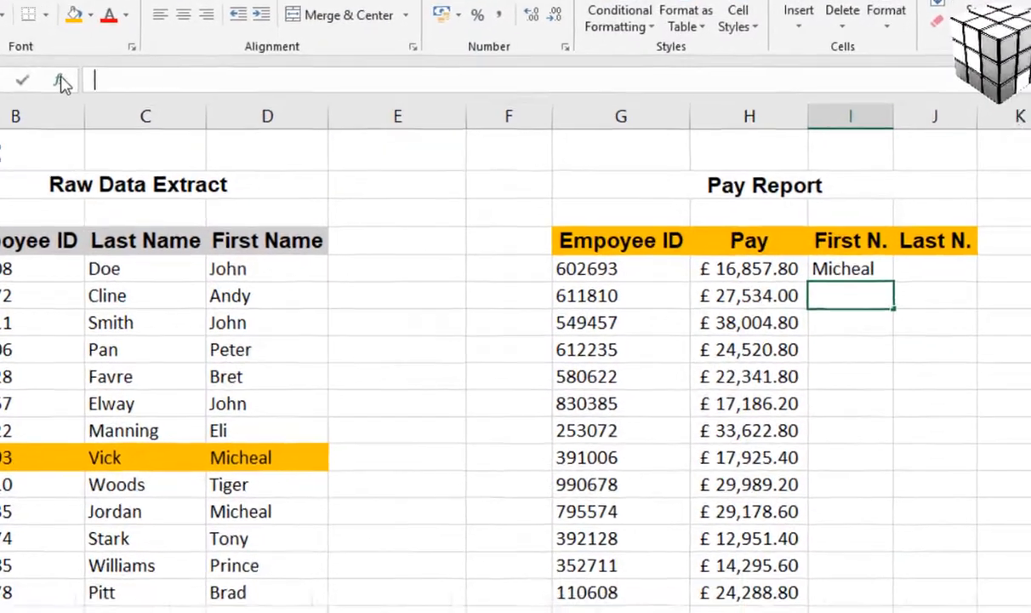
pyautogui.click(116, 108)
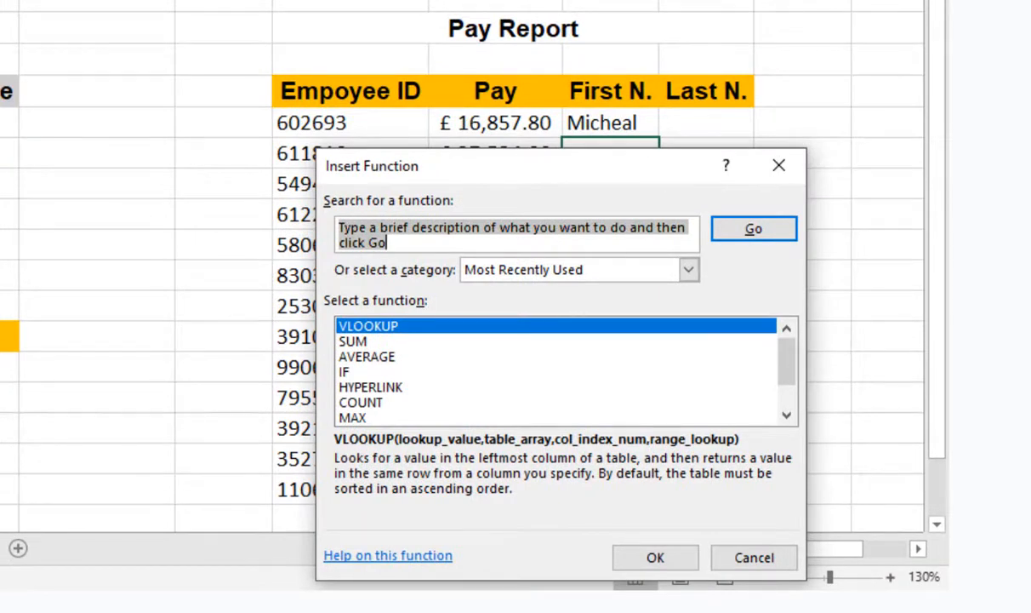
pyautogui.click(416, 328)
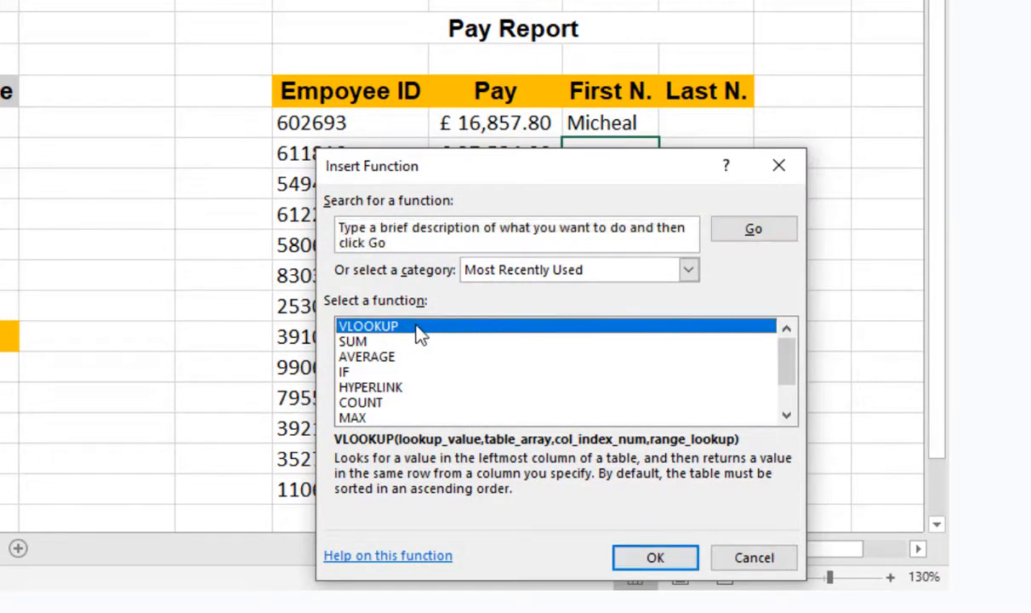
pyautogui.click(661, 564)
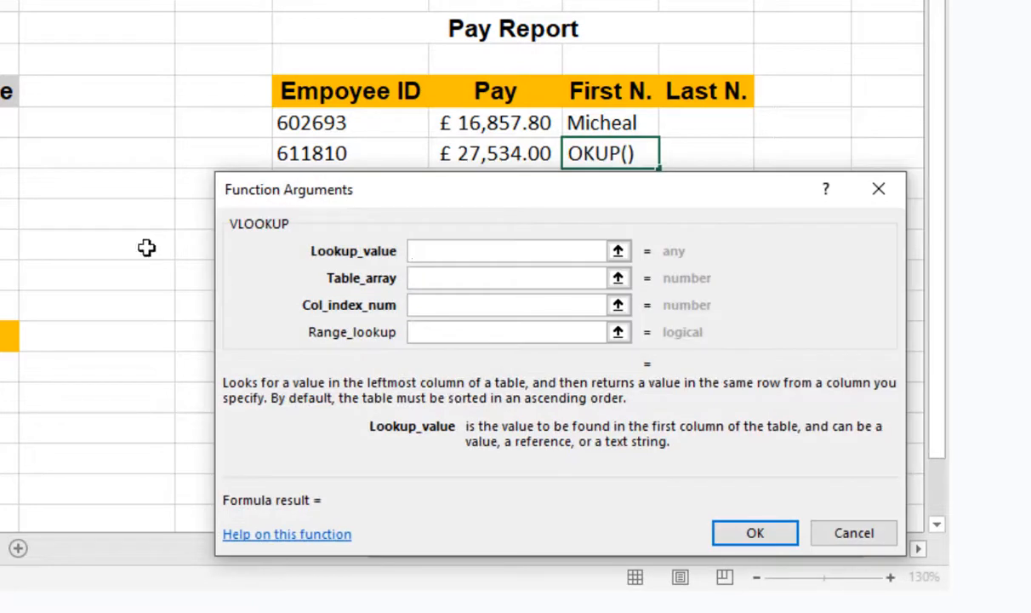
# Step: Set the I6 lookup value to G6 and its table array to data1
pyautogui.click(307, 152)
pyautogui.click(430, 279)
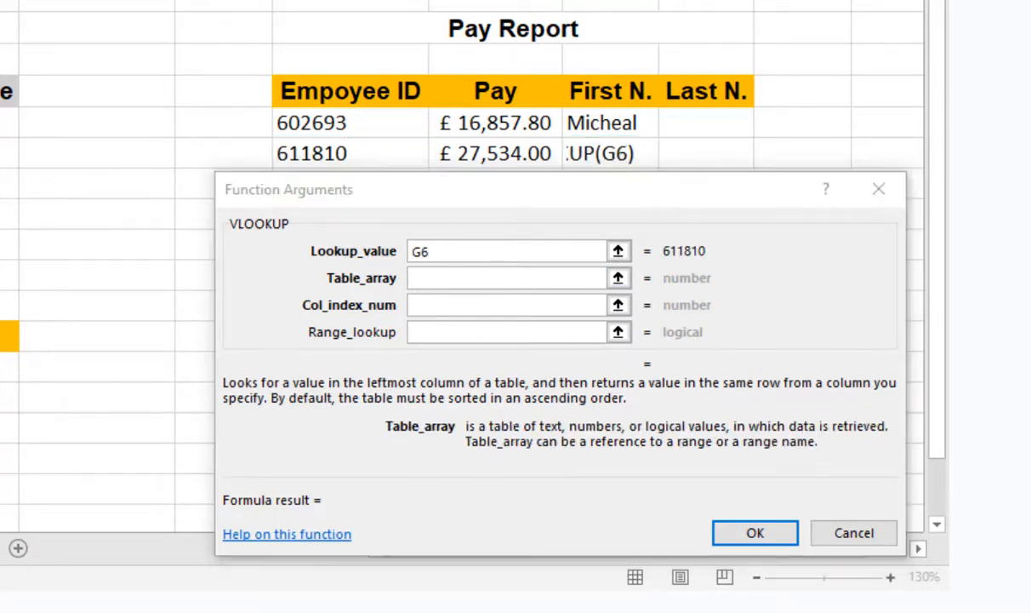
pyautogui.click(491, 279)
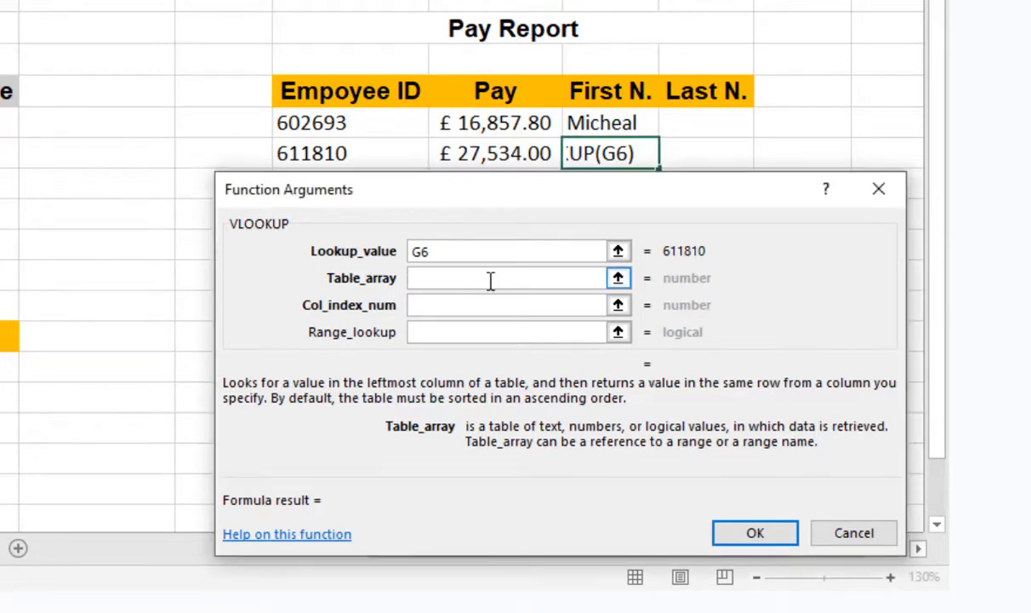
pyautogui.write('data')
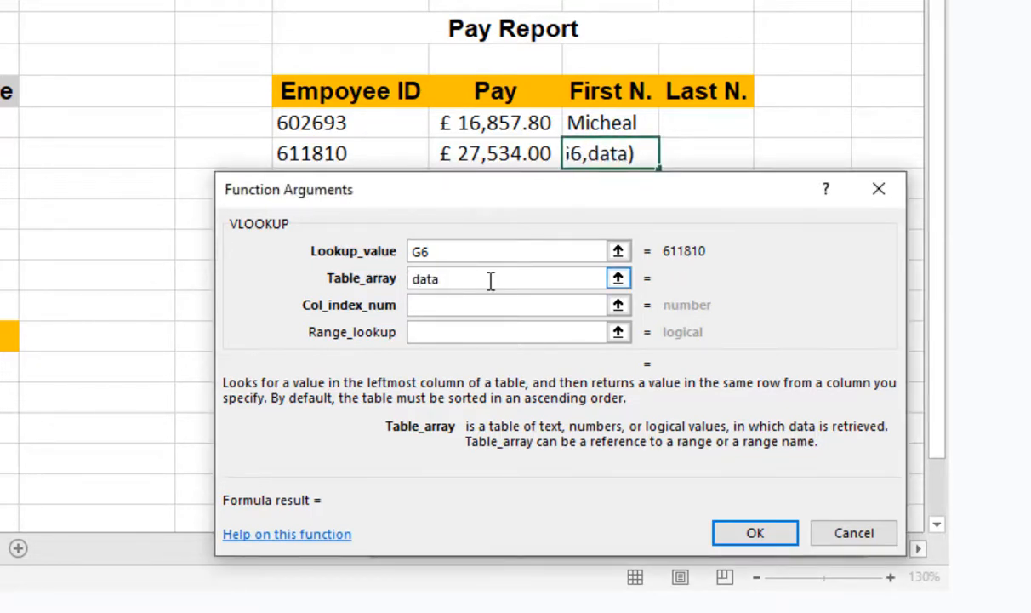
pyautogui.write('1')
pyautogui.press('Tab')
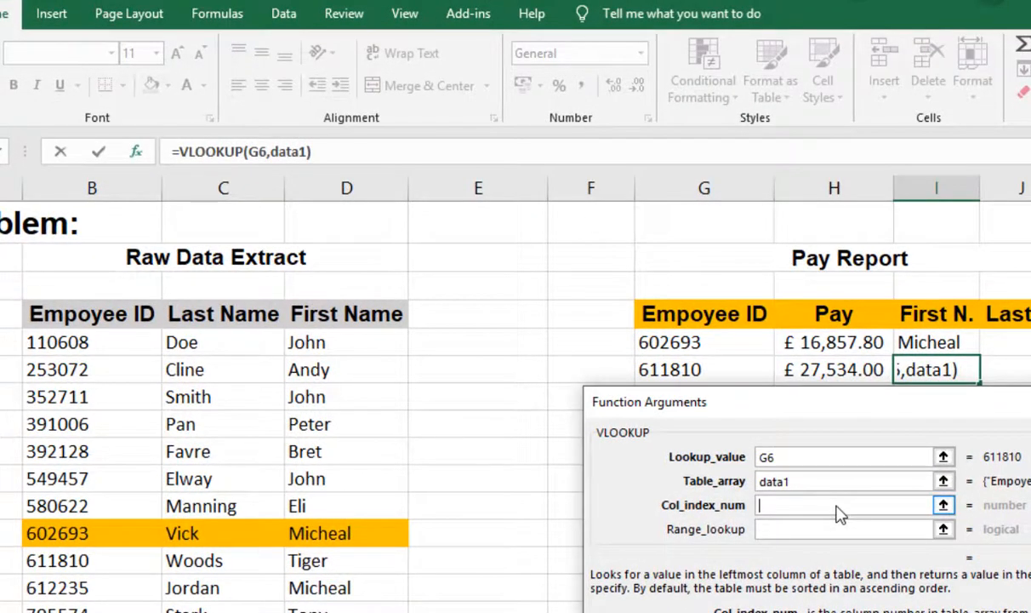
# Step: Complete the I6 lookup with column index 3 and range lookup False, and fill the formula down to I17
pyautogui.write('3')
pyautogui.press('Tab')
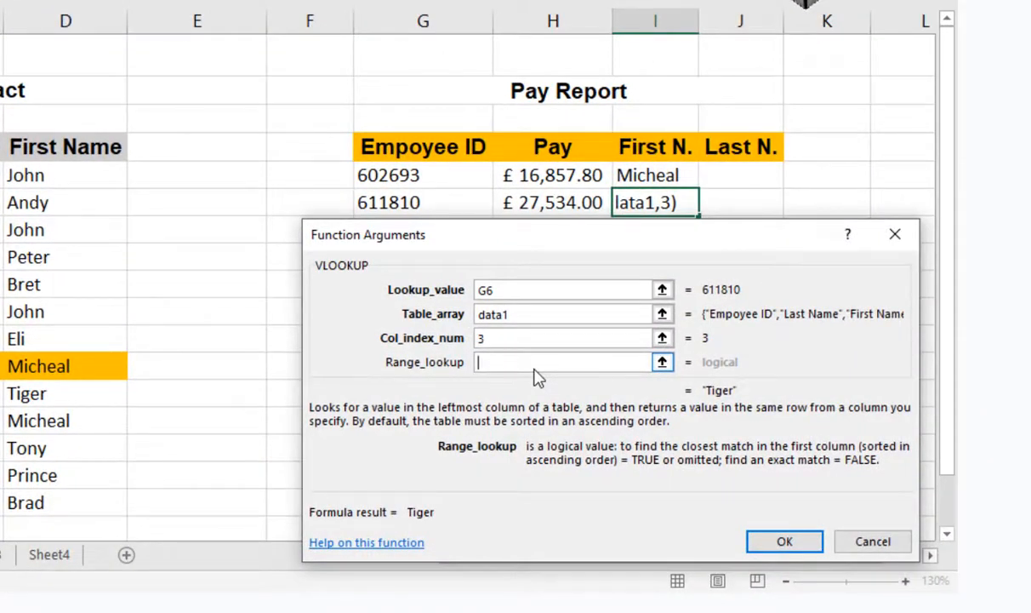
pyautogui.write('False')
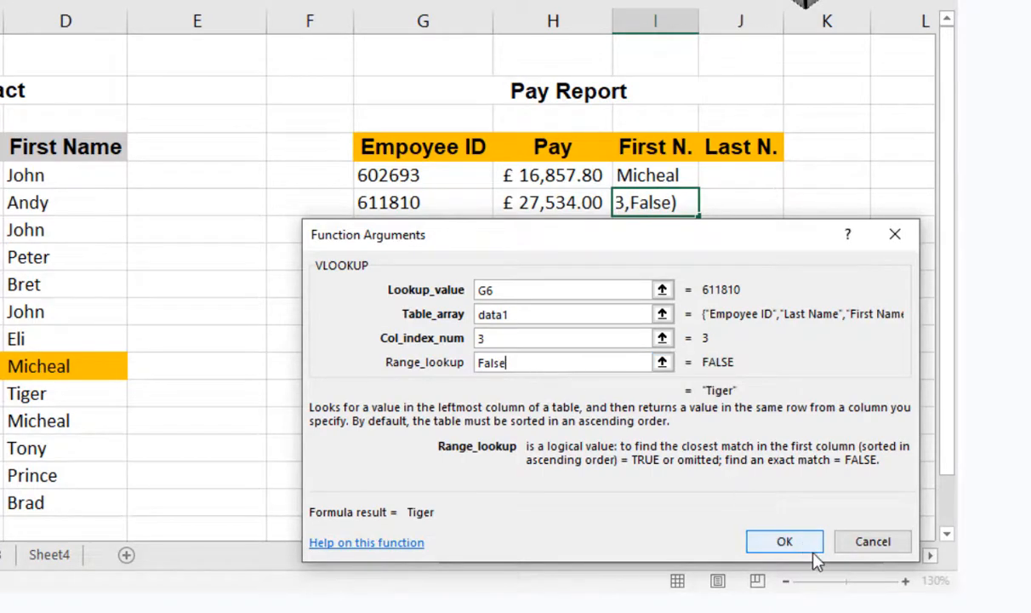
pyautogui.click(784, 542)
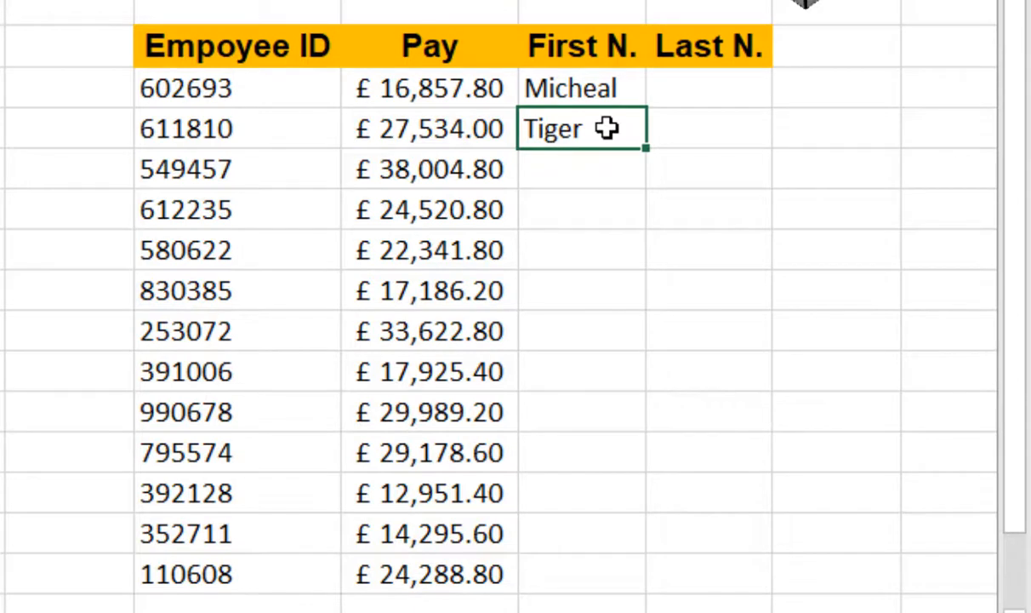
pyautogui.moveTo(650, 150); pyautogui.dragTo(661, 595)
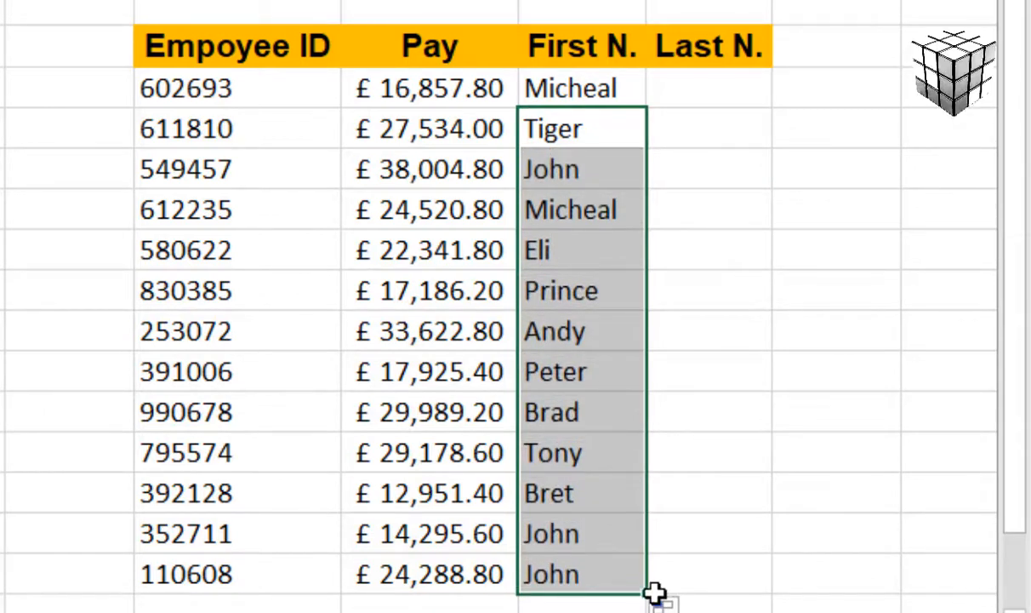
# Step: Insert a VLOOKUP function in cell J5 of the Last N. column
pyautogui.click(688, 85)
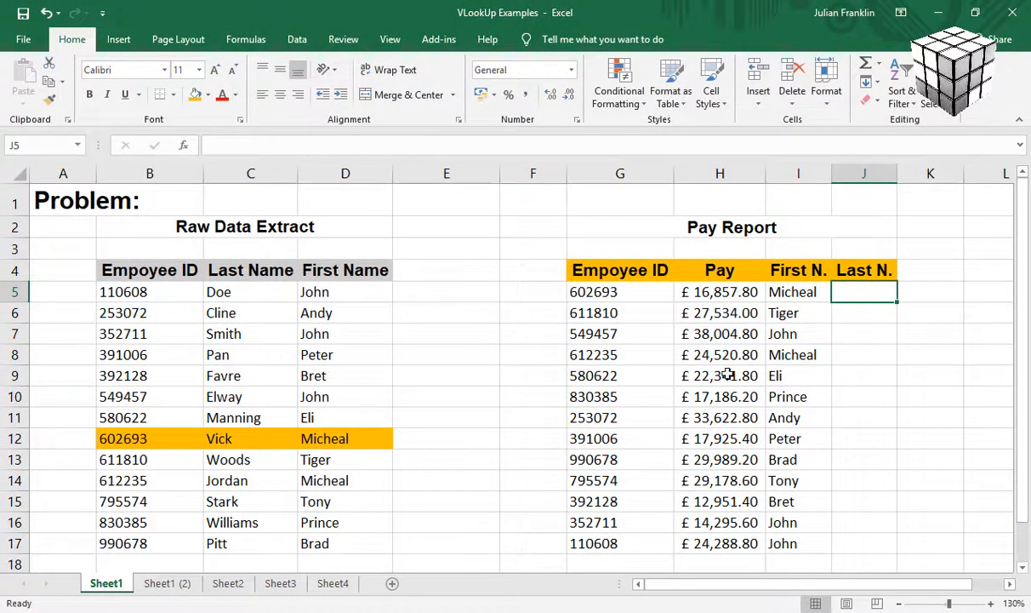
pyautogui.click(185, 148)
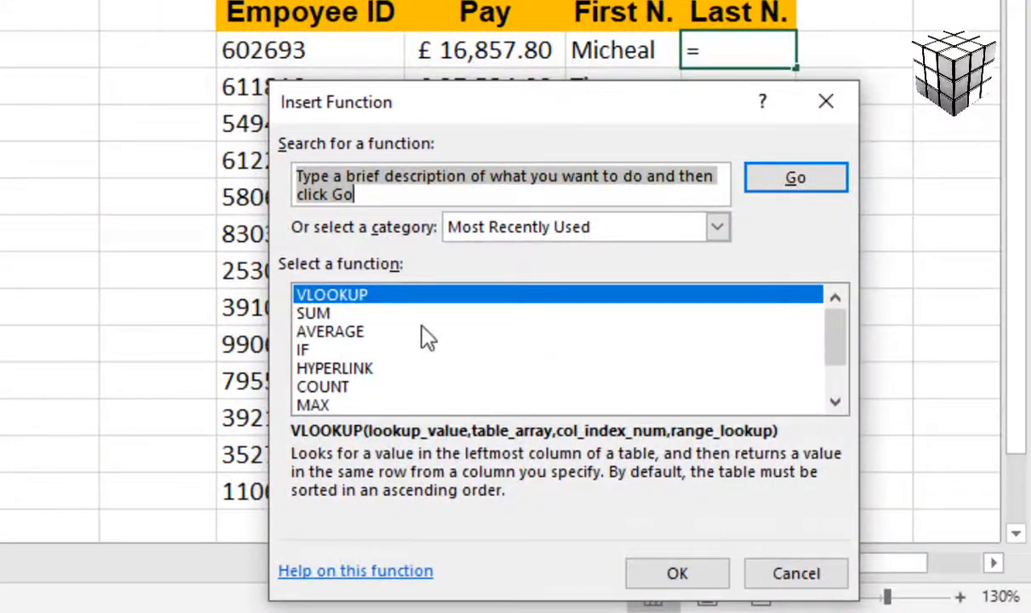
pyautogui.click(375, 295)
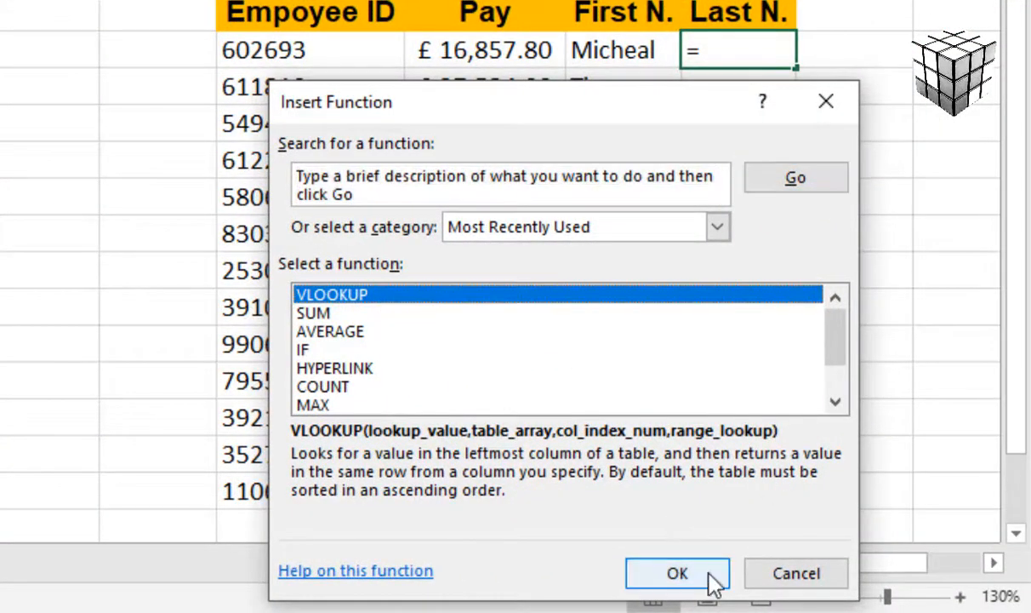
pyautogui.click(677, 573)
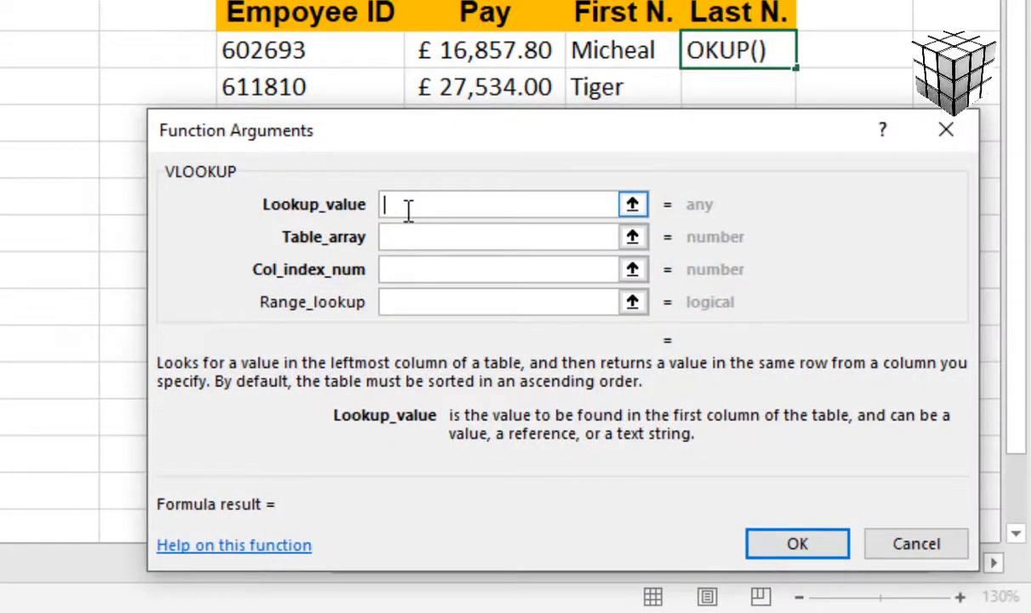
# Step: Set the J5 lookup value to G5 and its table array to Data1
pyautogui.click(281, 51)
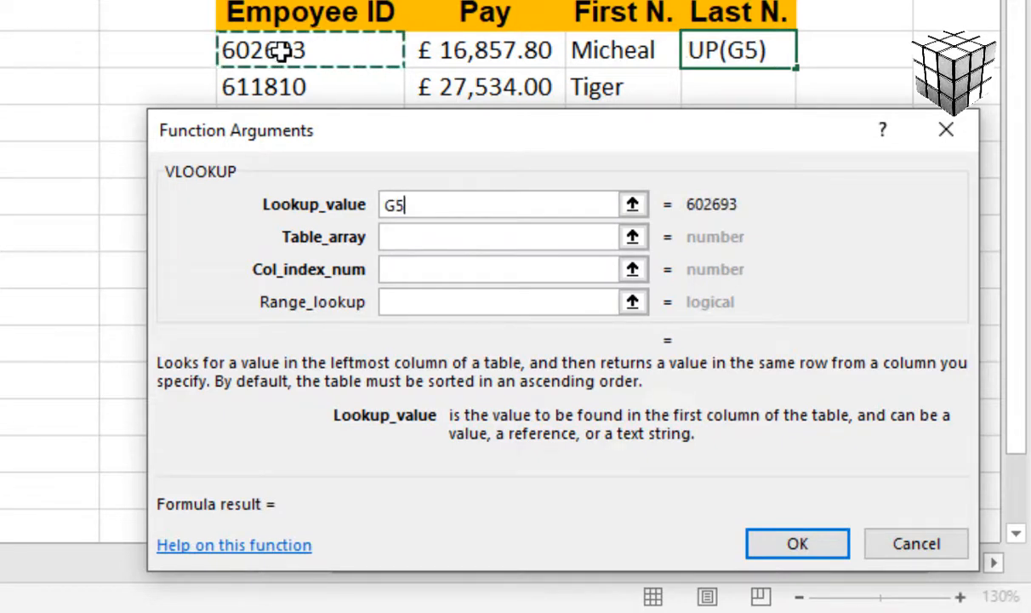
pyautogui.click(438, 241)
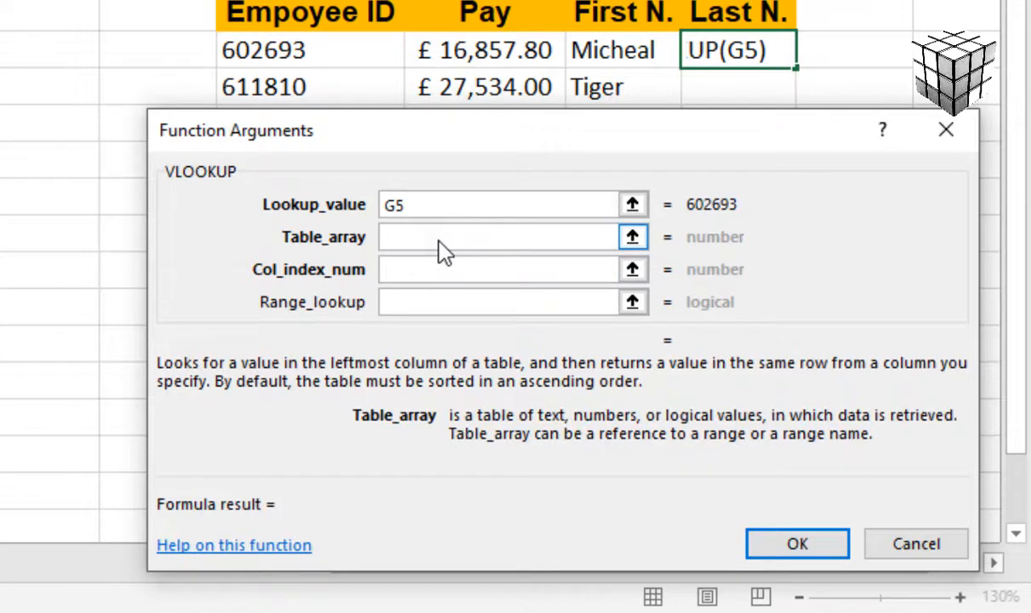
pyautogui.write('Data1')
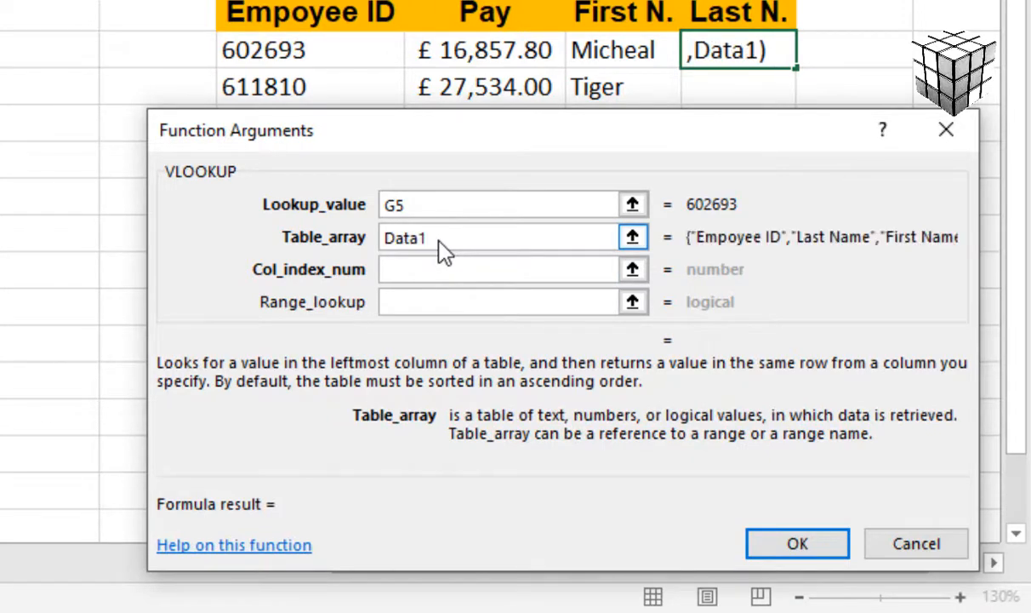
# Step: Complete the J5 lookup with column index 2 and range lookup False
pyautogui.click(470, 271)
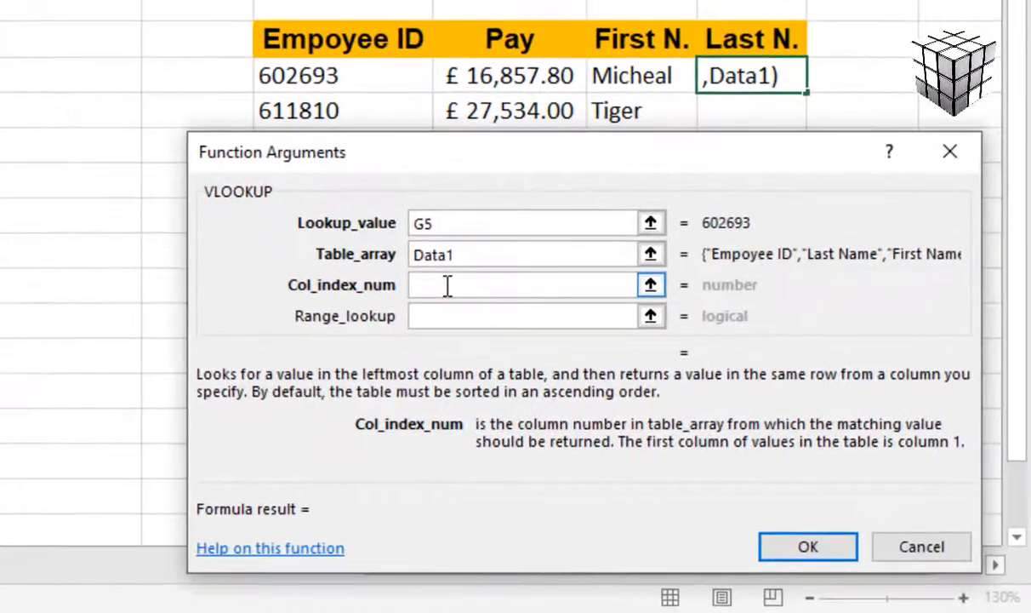
pyautogui.write('2')
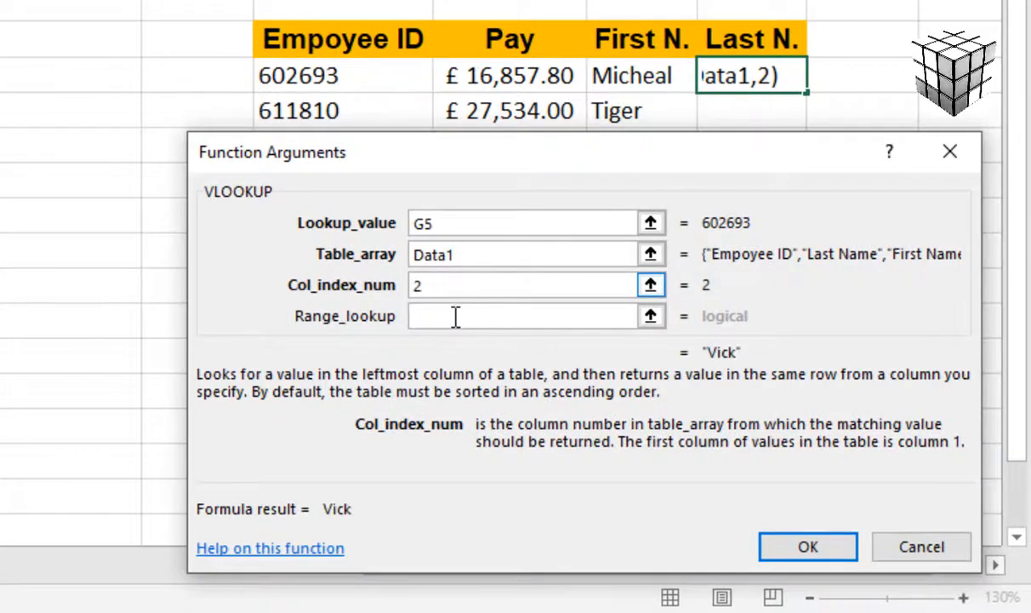
pyautogui.click(454, 319)
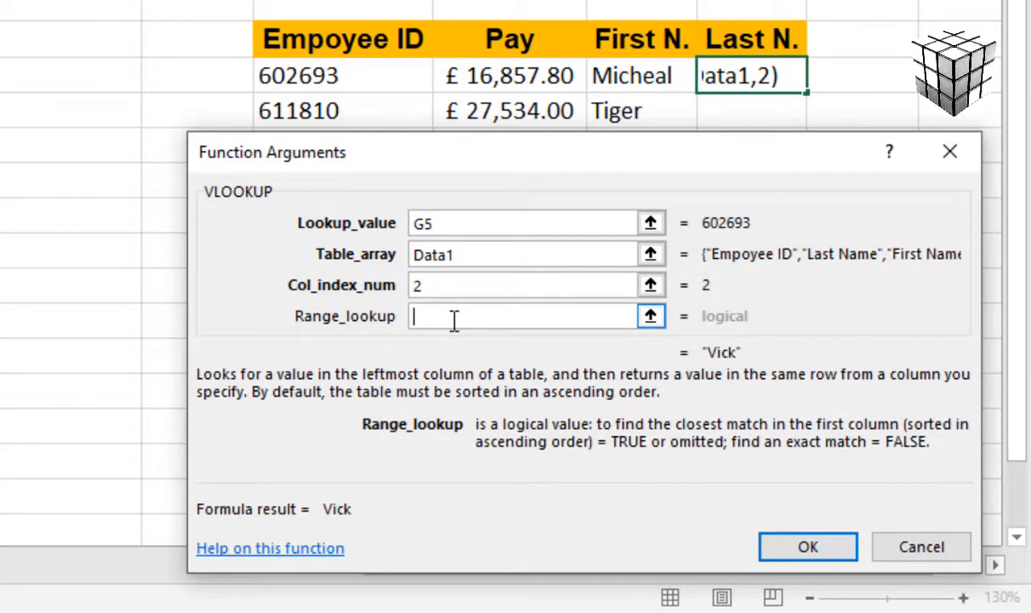
pyautogui.write('False')
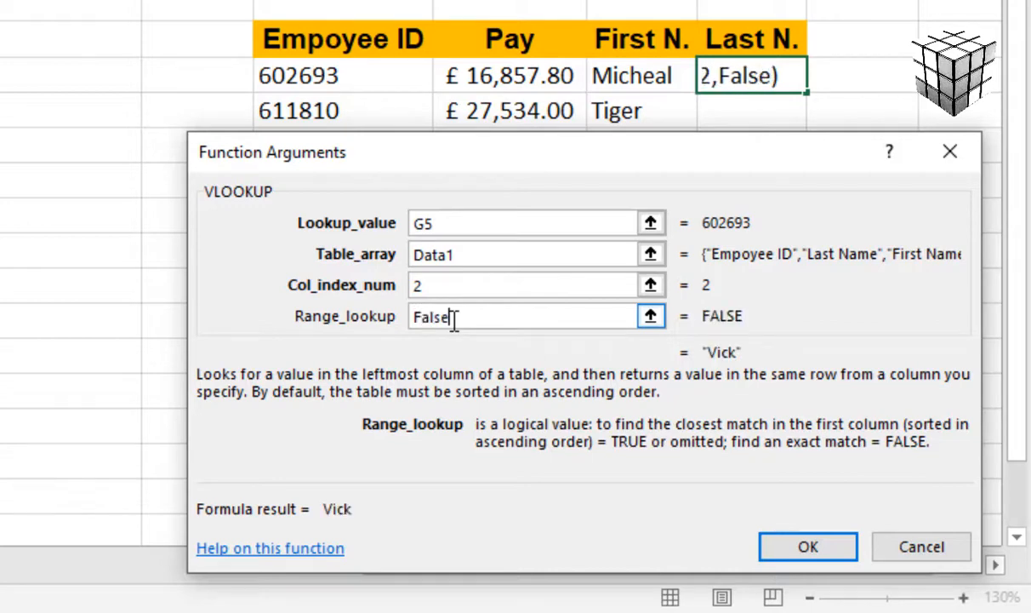
pyautogui.click(834, 553)
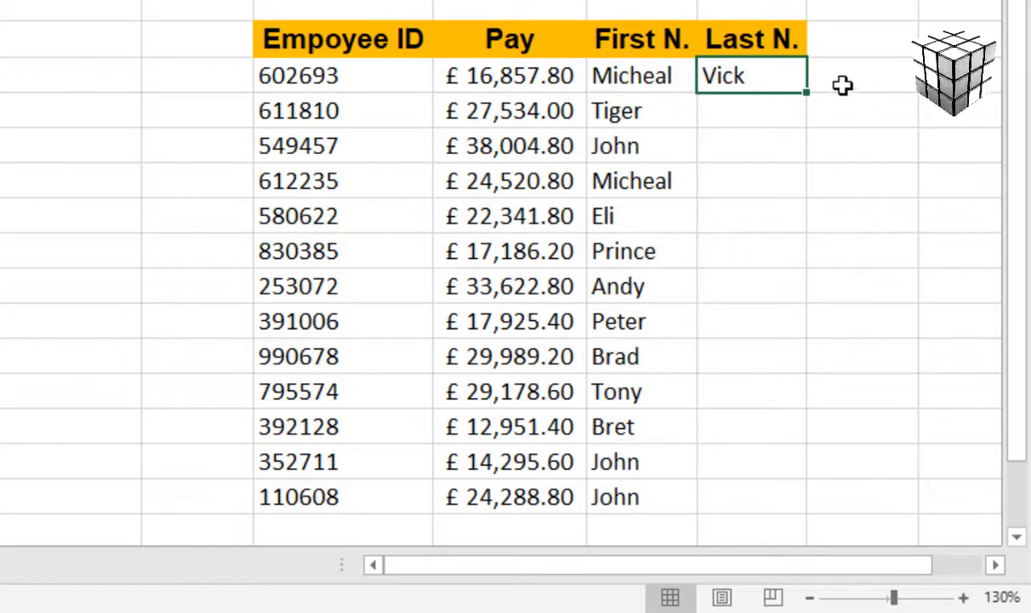
# Step: Fill the J5 lookup formula down the Last N. column to J17 and deselect the range
pyautogui.moveTo(808, 92); pyautogui.dragTo(803, 509)
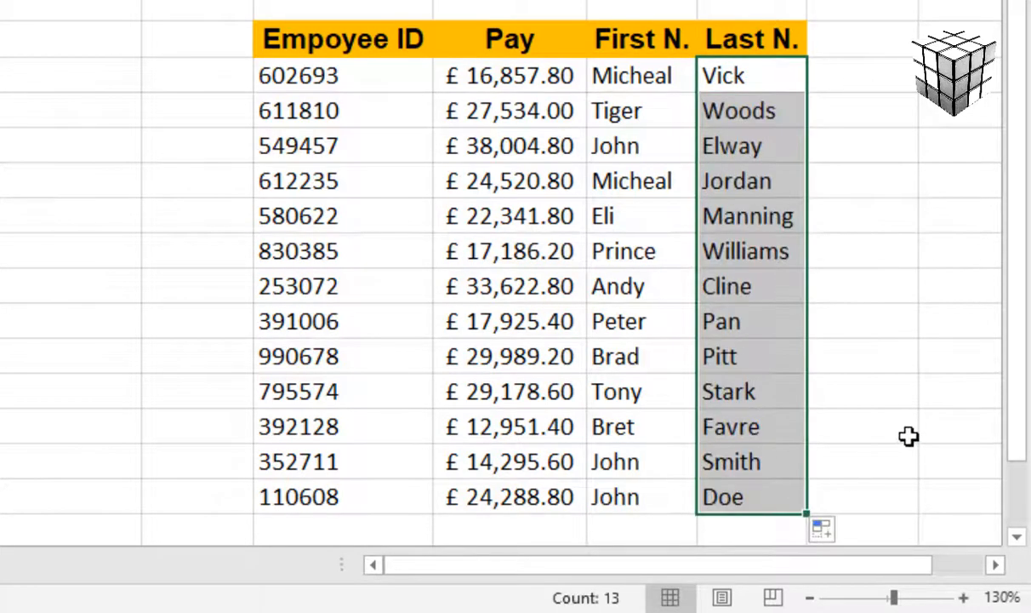
pyautogui.click(909, 437)
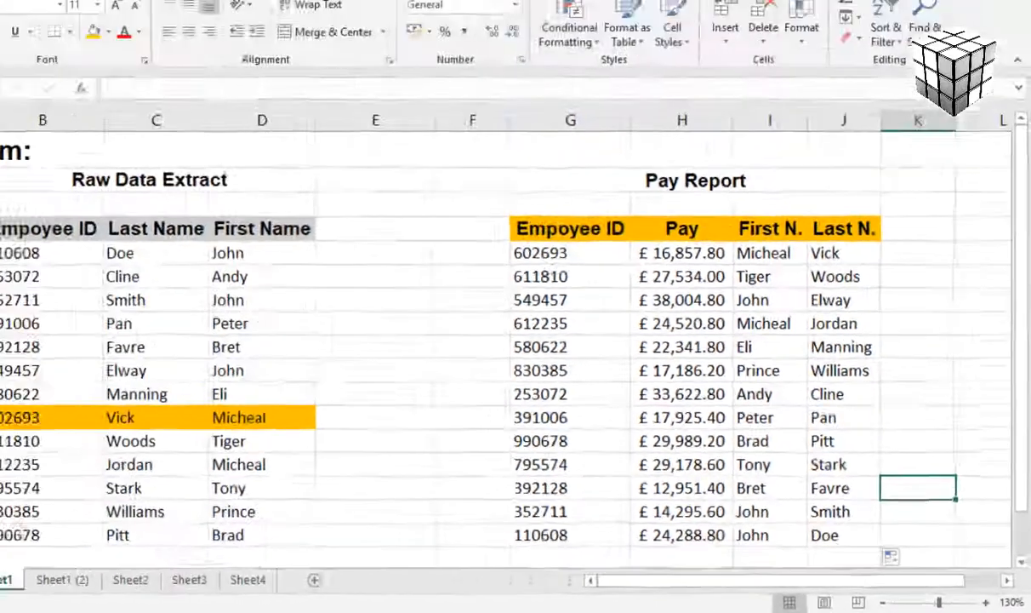